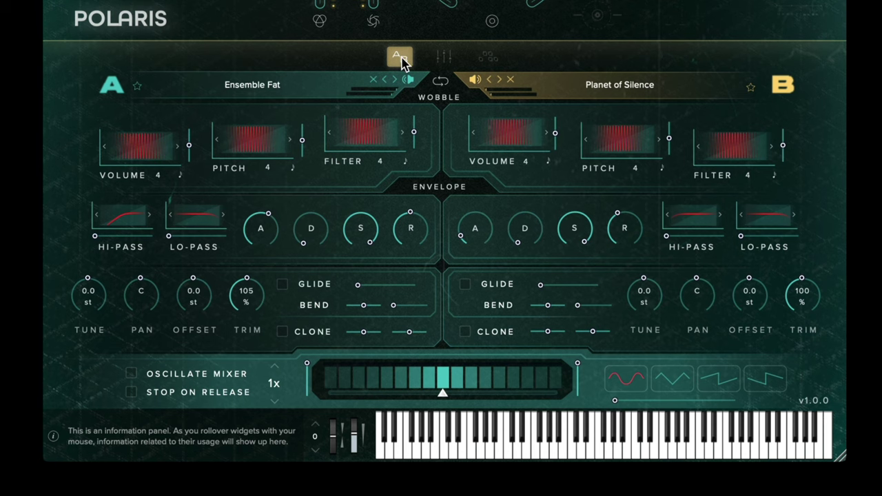
Look over the FX routing and Gate Sequencer pages, then go back to the A/B layer page
click(444, 57)
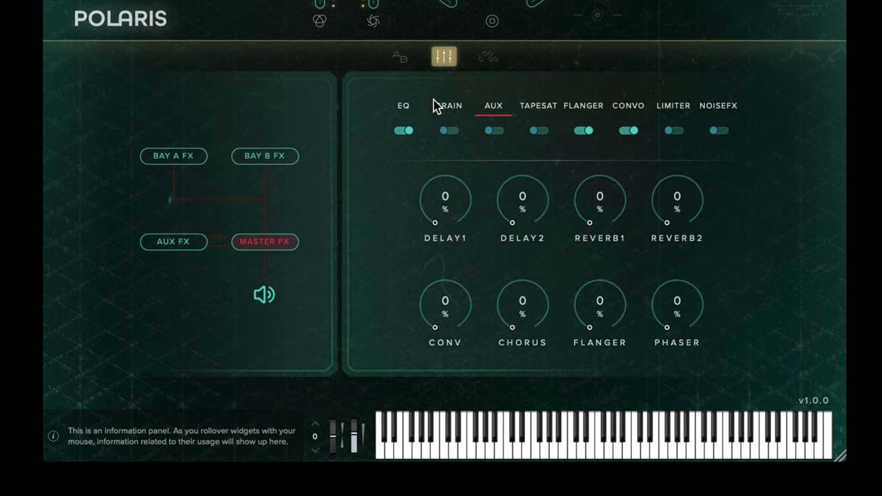
click(487, 62)
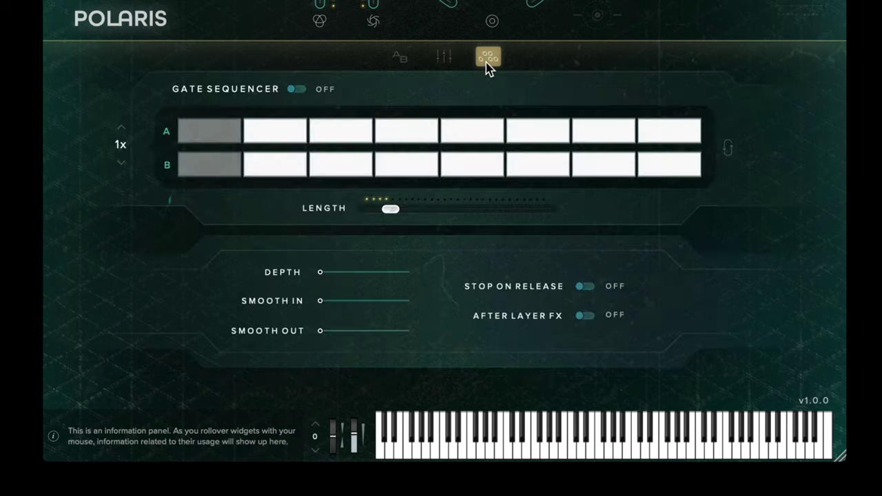
click(400, 58)
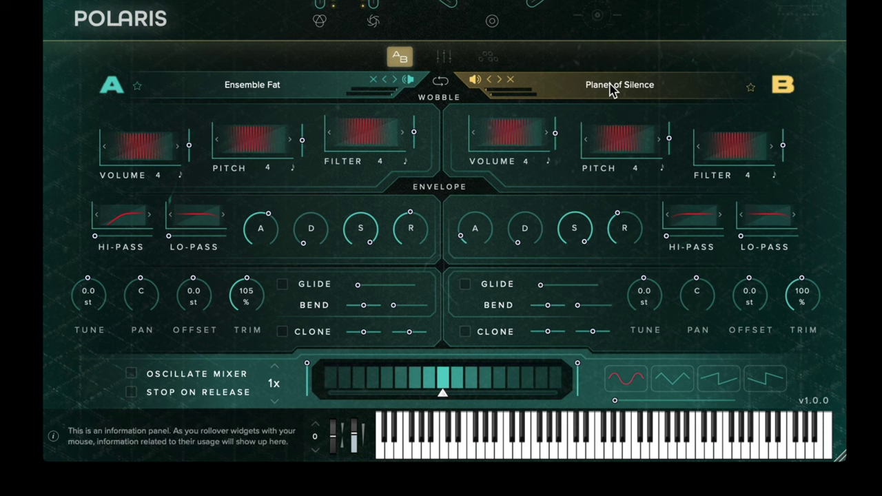
Nudge bay B's attack, then load Autonoe into bay A using the Hardware and Strings filters
drag(483, 234, 424, 194)
click(272, 91)
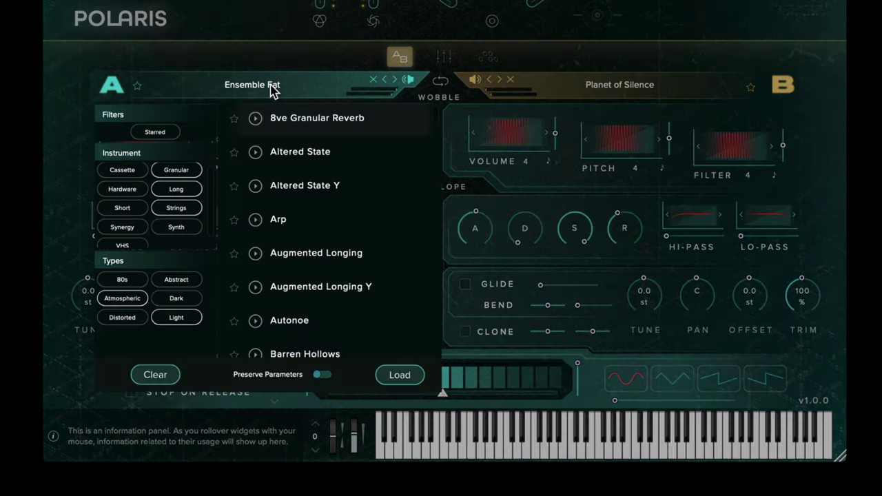
click(177, 189)
click(132, 189)
click(177, 207)
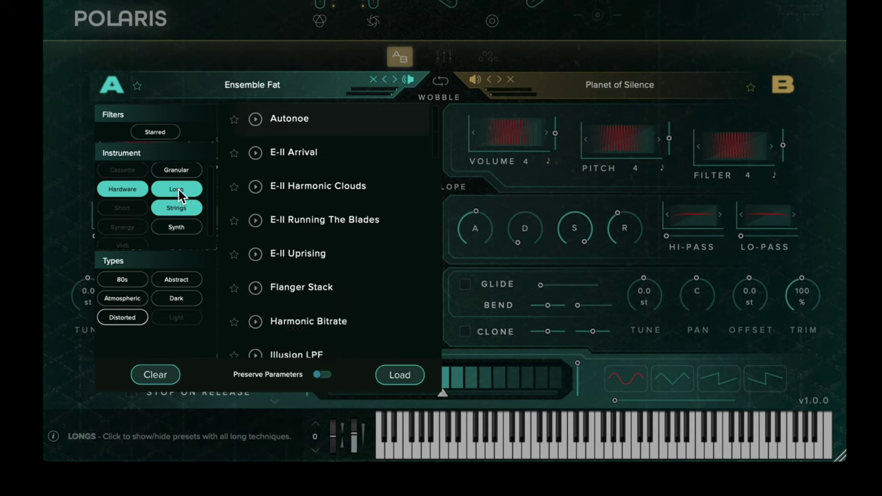
click(176, 189)
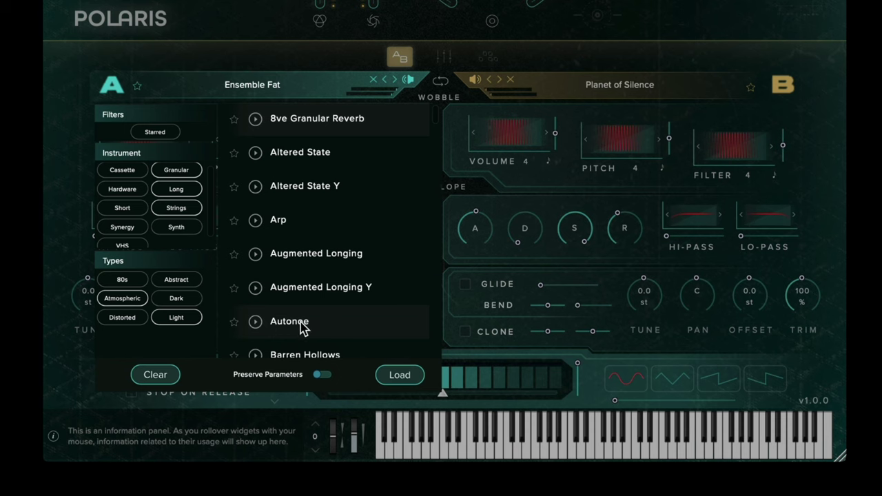
click(397, 376)
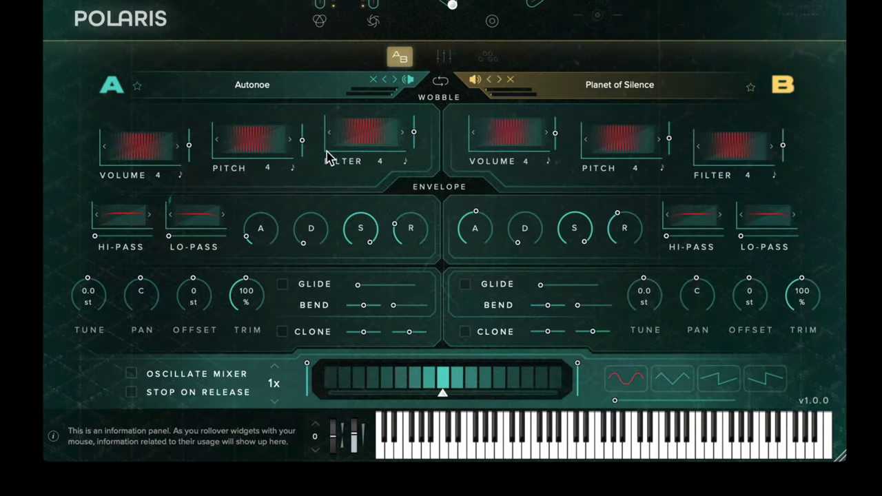
Step through bay A's neighbouring presets, clear the slot, and load Arp into it
click(393, 80)
click(393, 80)
click(384, 79)
click(383, 80)
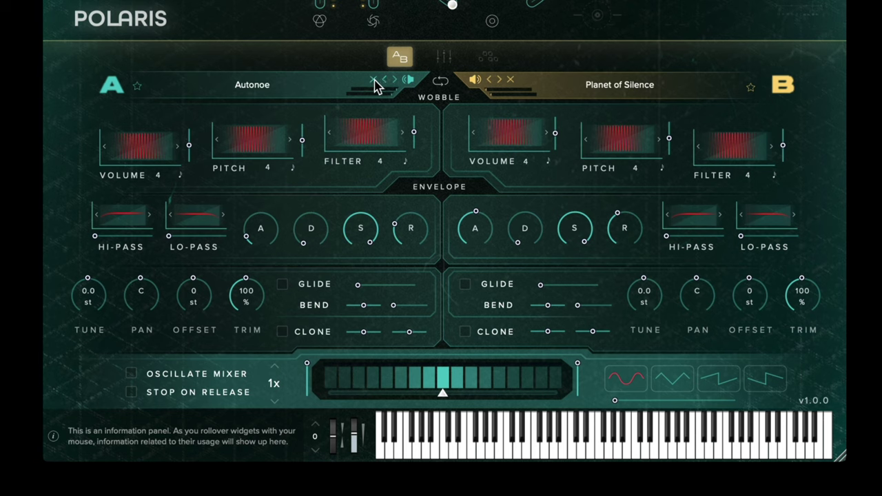
click(374, 80)
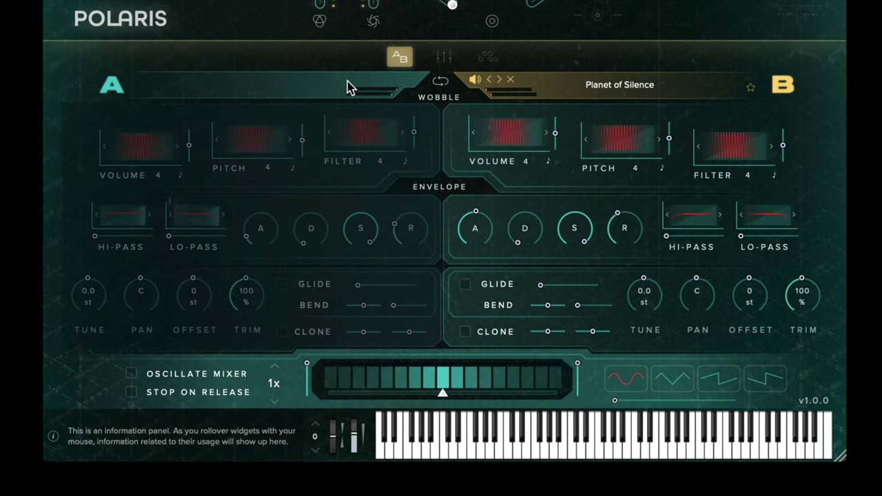
click(299, 85)
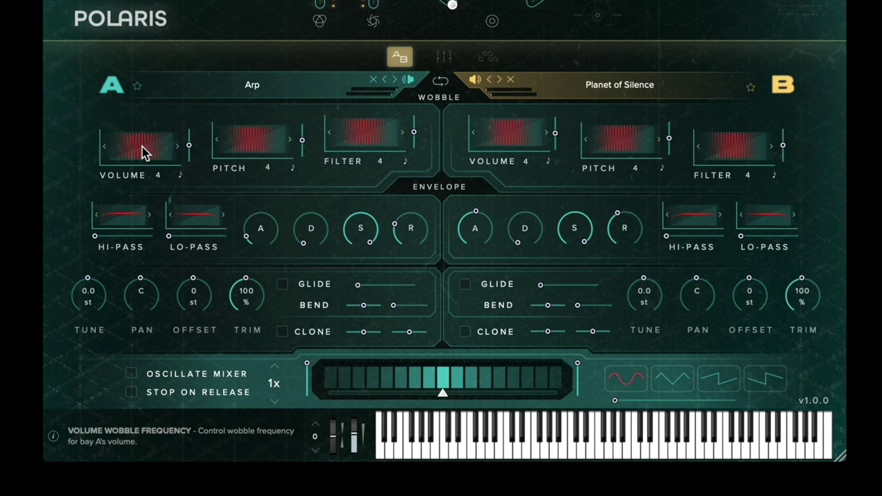
Speed bay A's volume wobble up to 493 and set its depth
drag(143, 153, 147, 39)
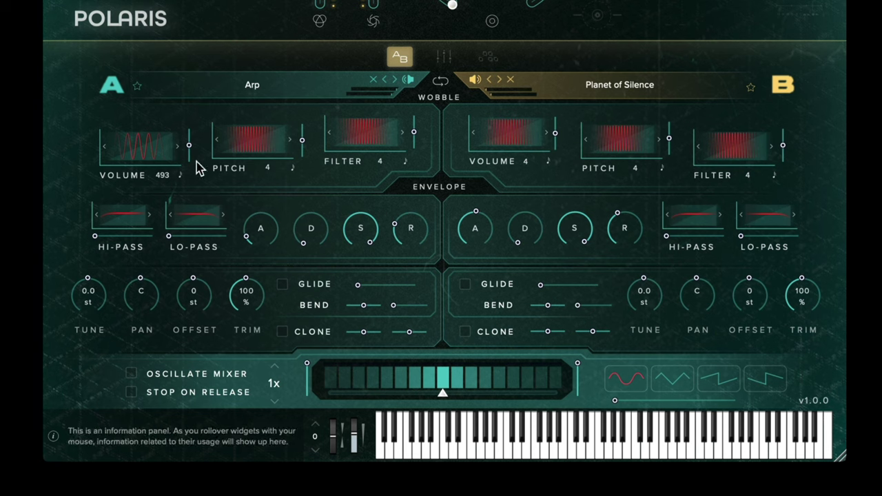
mouse_move(189, 146)
mouse_down()
mouse_move(190, 138)
mouse_move(193, 157)
mouse_move(195, 135)
mouse_up()
mouse_move(195, 146)
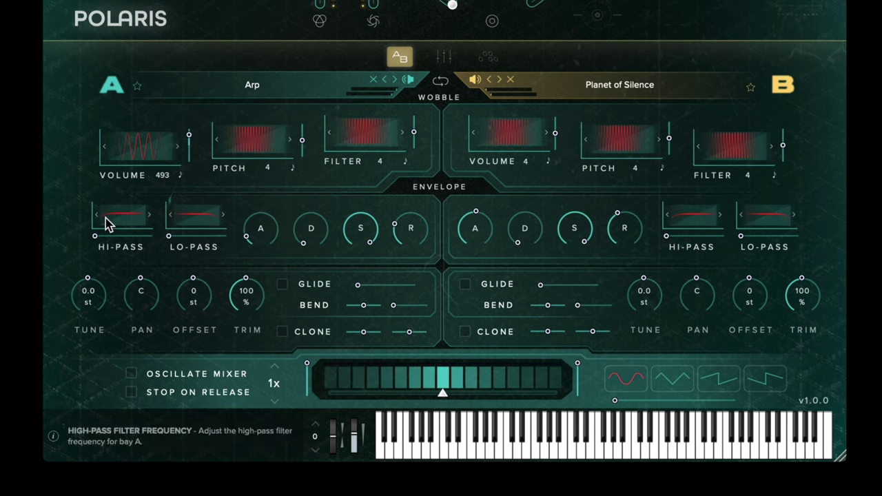
Raise bay A's hi-pass cutoff, lower its lo-pass cutoff, and add resonance to both filters
drag(108, 217, 161, 216)
drag(220, 221, 168, 228)
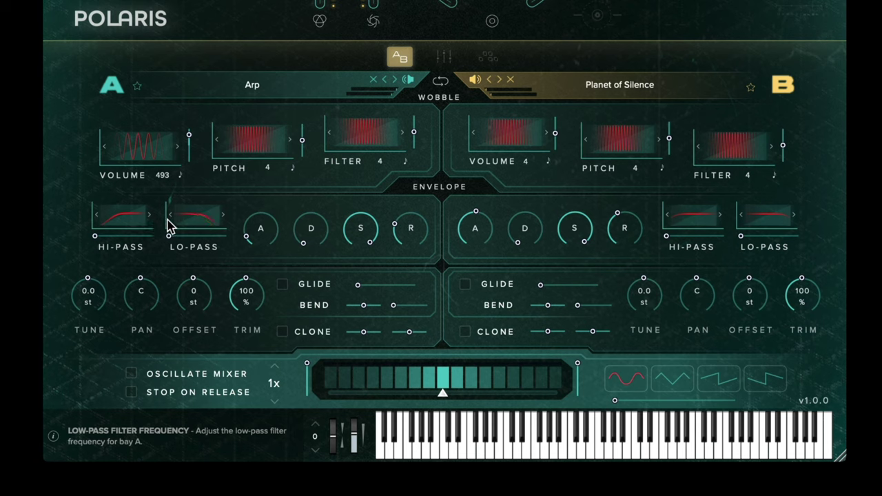
mouse_move(95, 237)
drag(95, 237, 115, 237)
drag(168, 236, 189, 237)
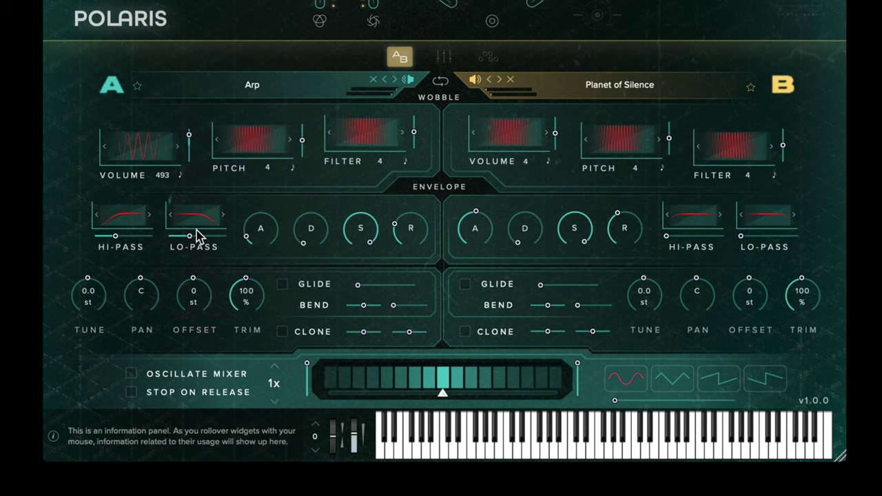
Lengthen bay A's attack and decay and cut its sustain to about 3%
mouse_move(256, 237)
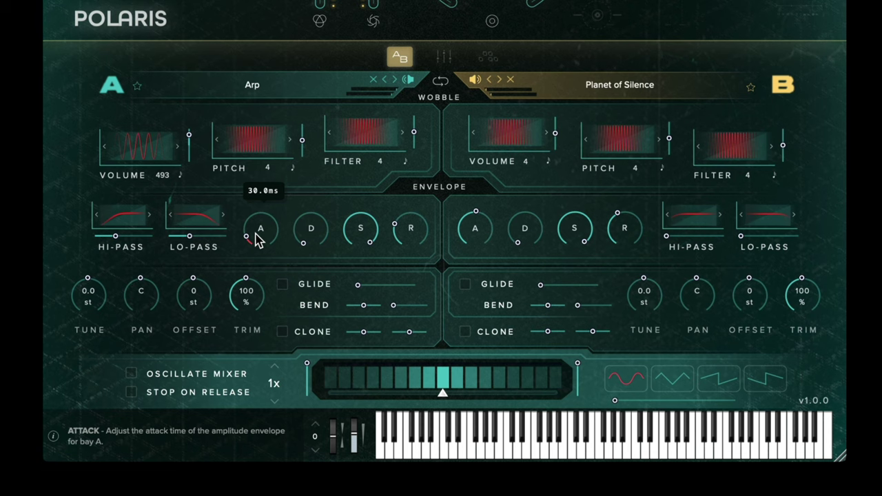
drag(257, 237, 331, 172)
mouse_move(305, 249)
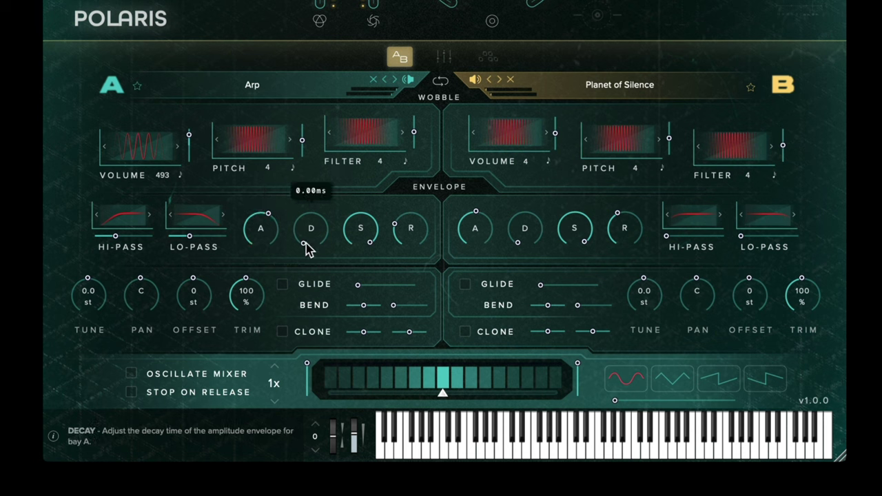
drag(314, 230, 356, 142)
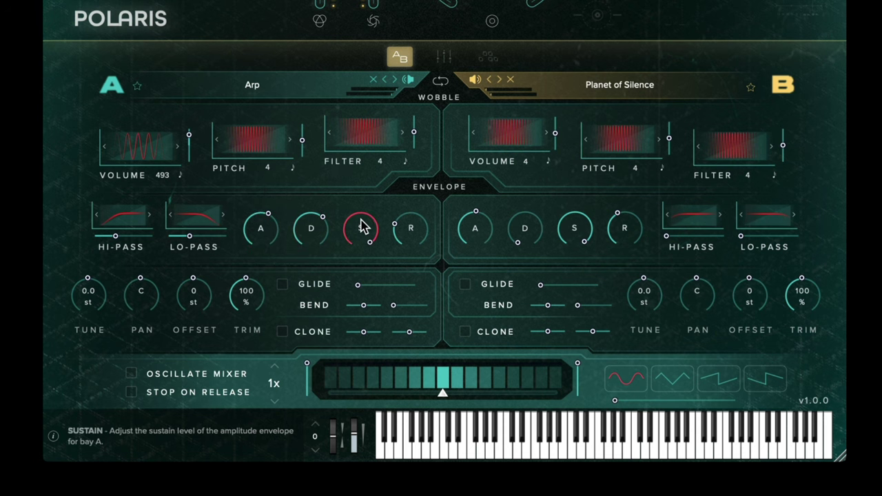
mouse_move(363, 228)
drag(362, 228, 339, 343)
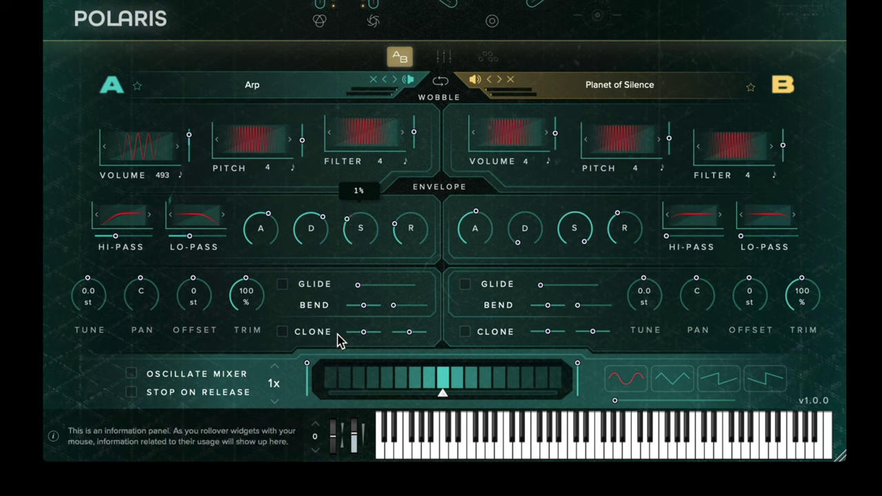
mouse_move(374, 242)
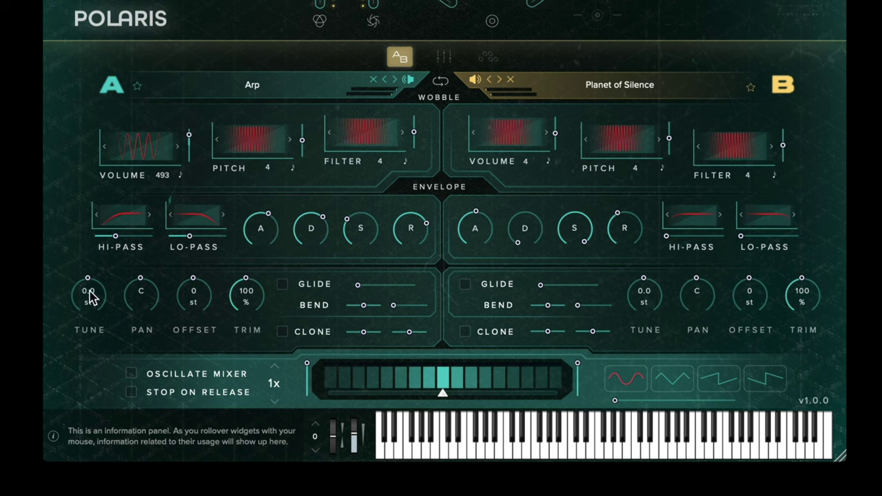
Set bay A's Tune to 17.2 st, Pan to R25, Offset to 7.0 st and Trim to 69%
drag(87, 287, 115, 238)
drag(142, 286, 161, 246)
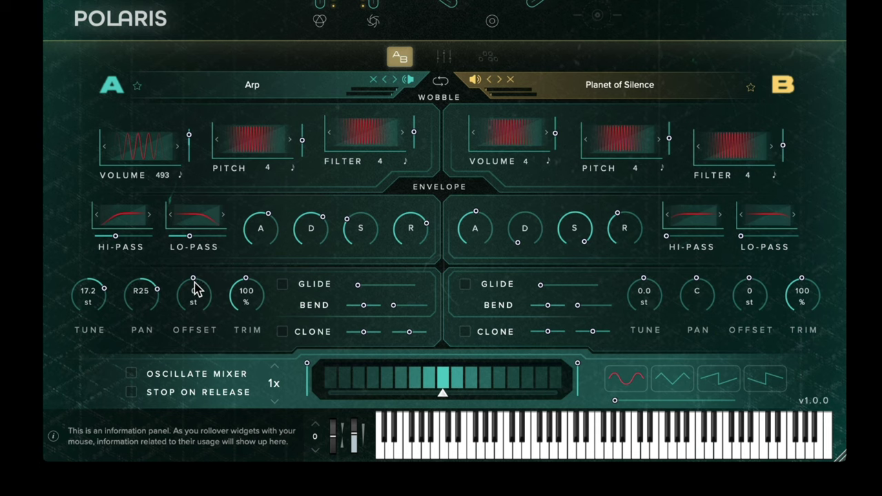
drag(195, 289, 207, 270)
drag(241, 288, 268, 303)
Set bay A's glide time, then leave glide switched off
click(283, 286)
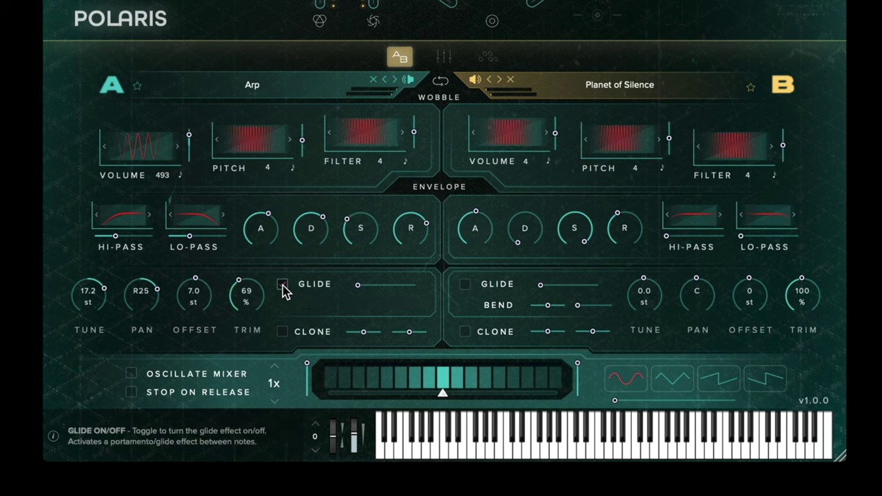
click(283, 285)
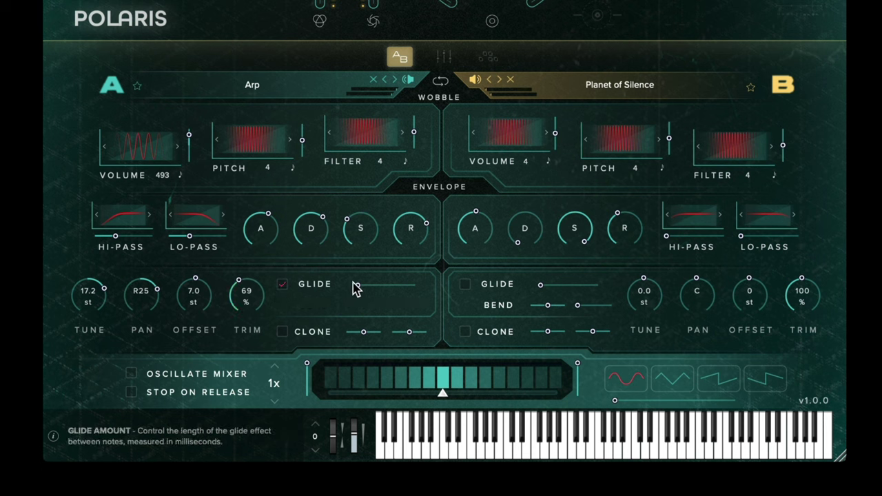
mouse_move(357, 292)
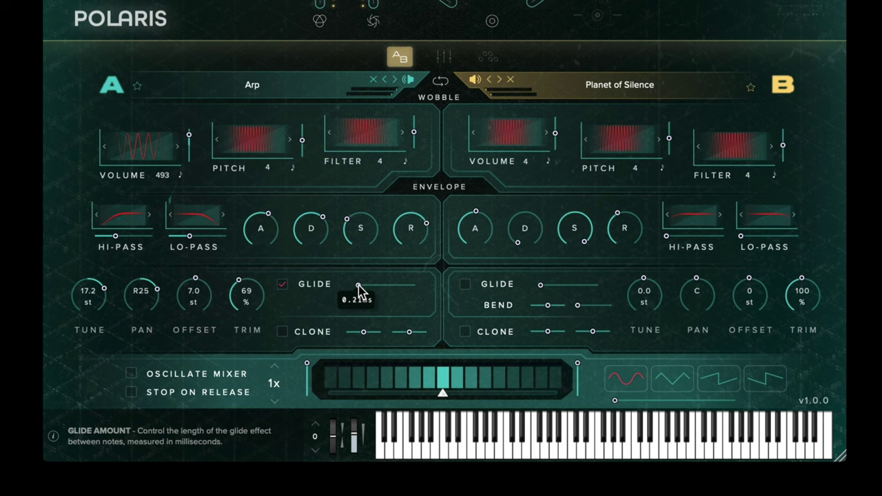
drag(359, 291, 398, 290)
click(283, 285)
Pull bay A's bend amount to minimum and widen its maximum bend to 13.58 st
mouse_move(366, 309)
drag(366, 307, 350, 282)
mouse_move(392, 310)
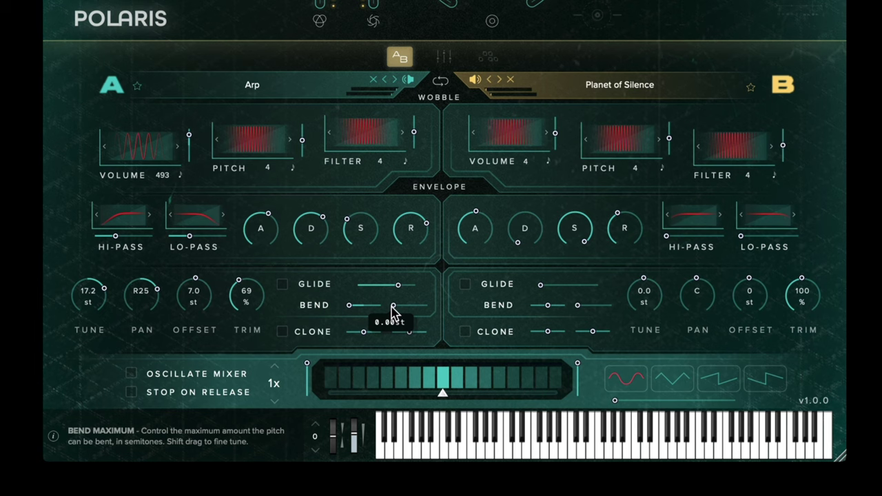
drag(392, 306, 414, 306)
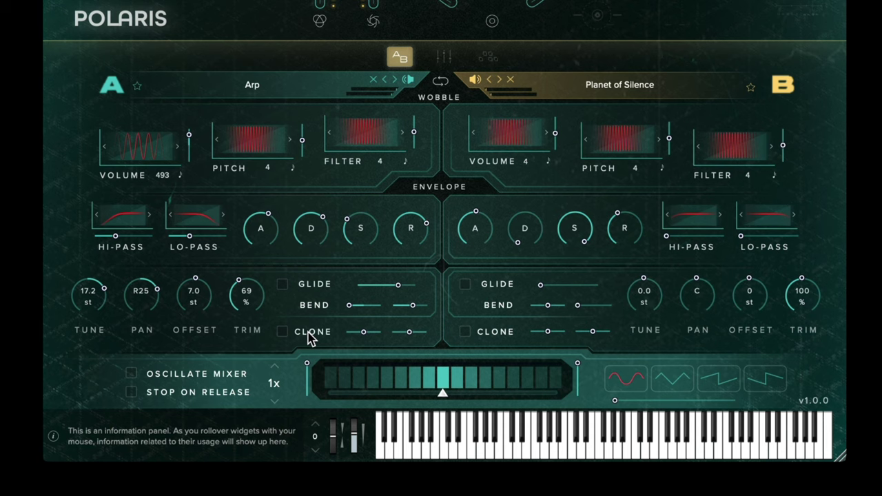
Enable bay A's clone layer and pitch the clone about 11 semitones down
click(280, 332)
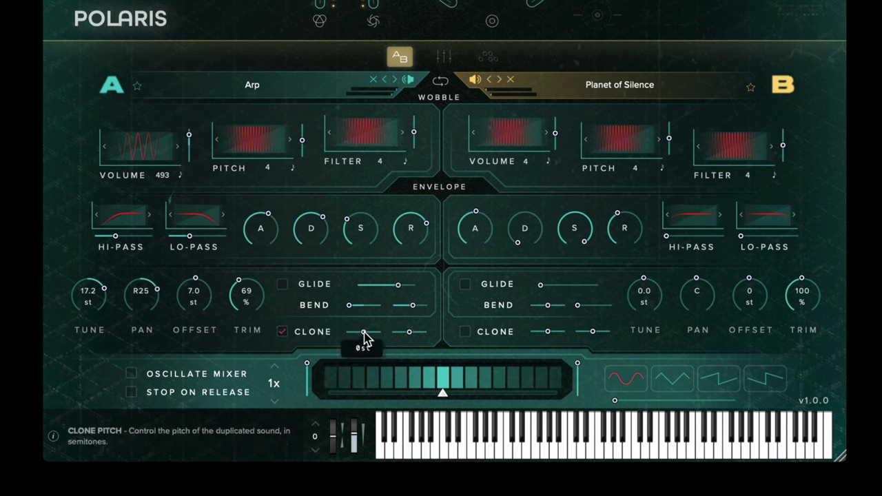
mouse_move(369, 337)
mouse_down()
mouse_move(349, 338)
mouse_move(418, 332)
mouse_up()
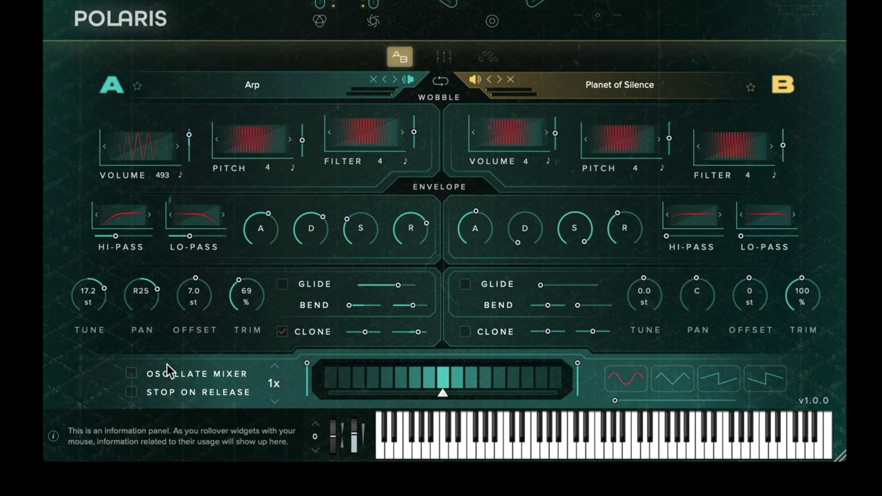
Sweep the A/B mix, then enable the oscillate mixer at 0.5x rate with Stop On Release
mouse_move(443, 394)
mouse_down()
mouse_move(531, 399)
mouse_move(349, 402)
mouse_up()
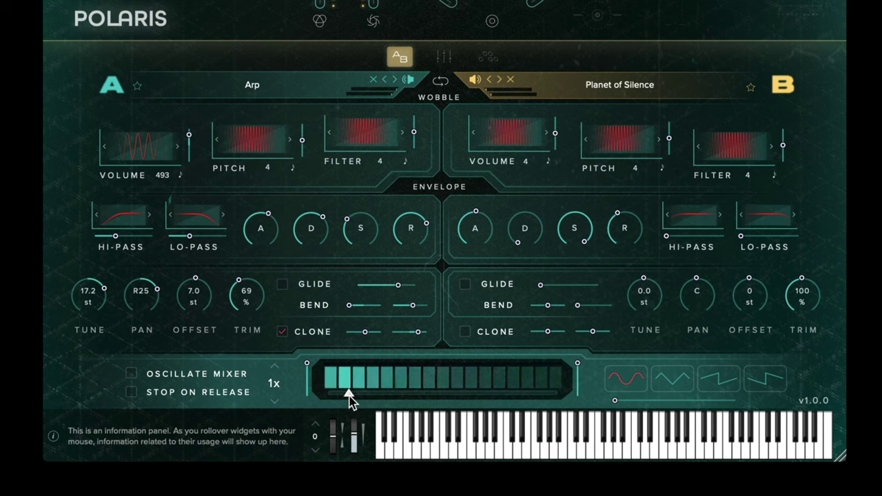
drag(349, 401, 447, 402)
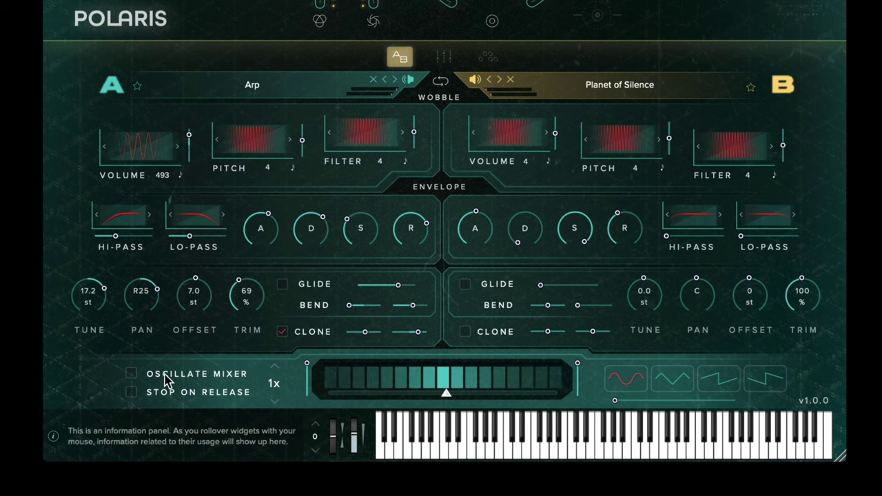
click(133, 373)
click(276, 372)
click(274, 400)
click(274, 400)
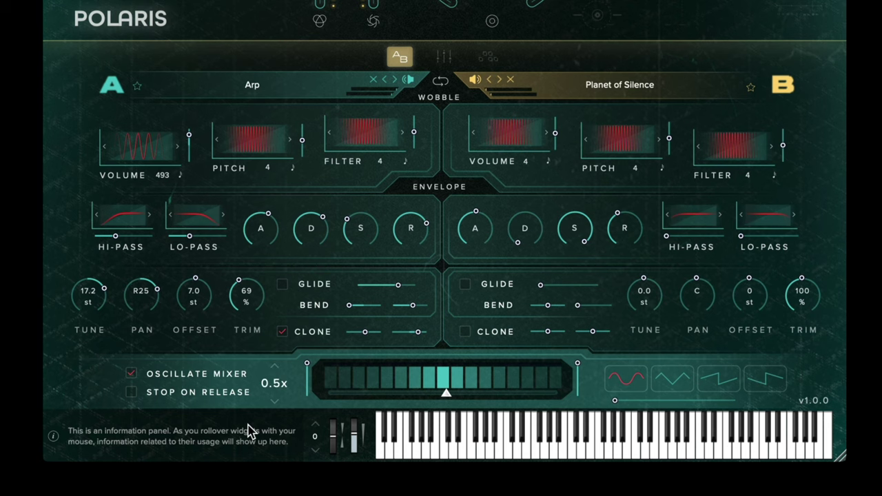
click(131, 392)
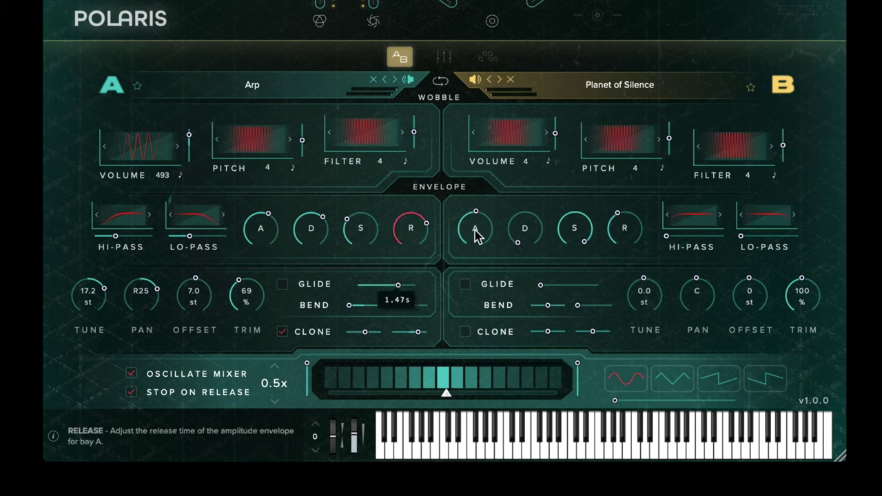
Try the triangle and other waveforms, keep sine, and move the mixer start to about 45%
click(681, 379)
click(761, 385)
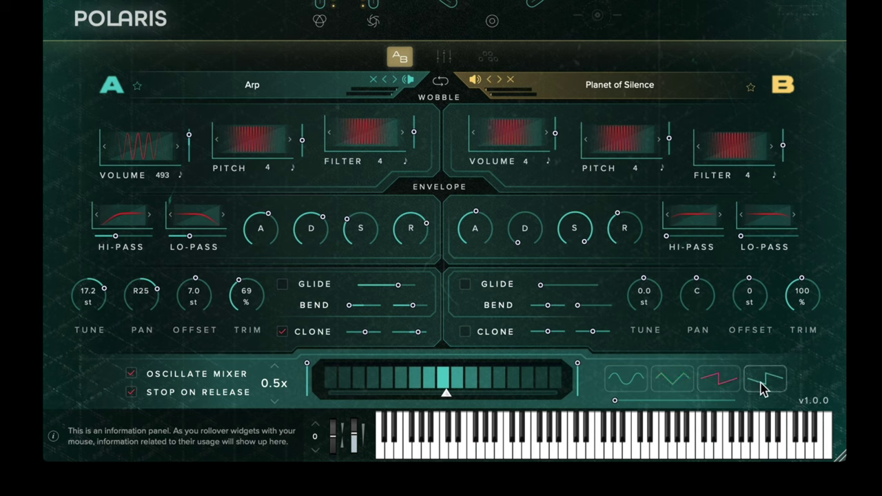
click(632, 383)
mouse_move(614, 412)
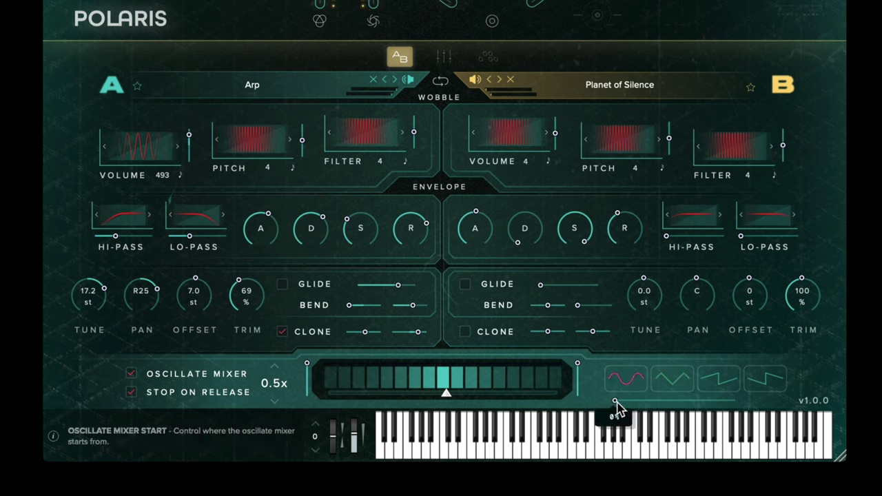
drag(616, 401, 672, 403)
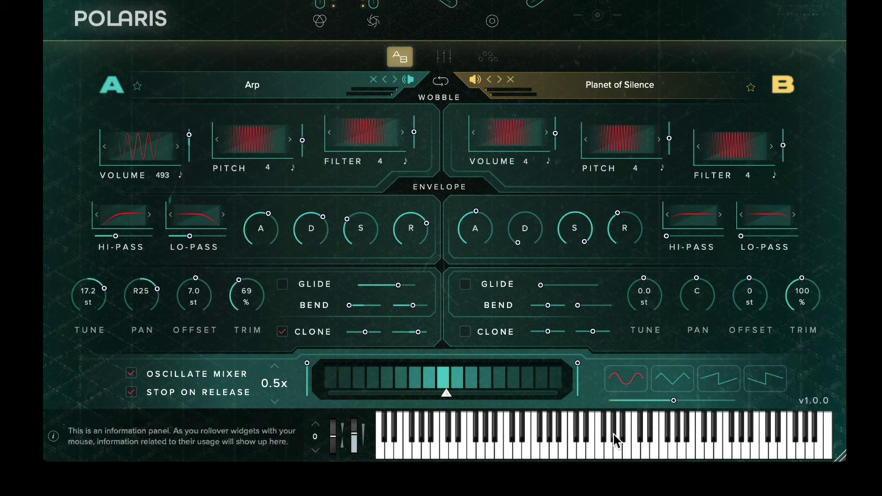
Open the FX routing page and compare the bay A and bay B effect settings
click(445, 60)
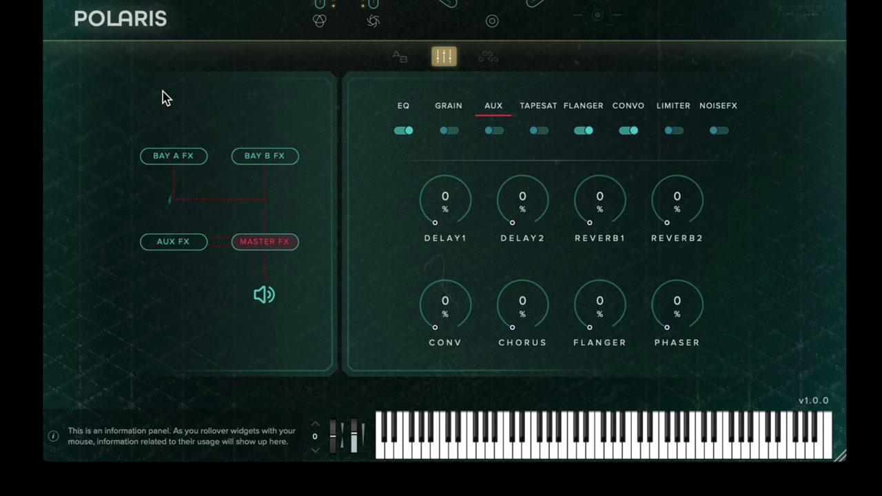
click(191, 156)
click(185, 160)
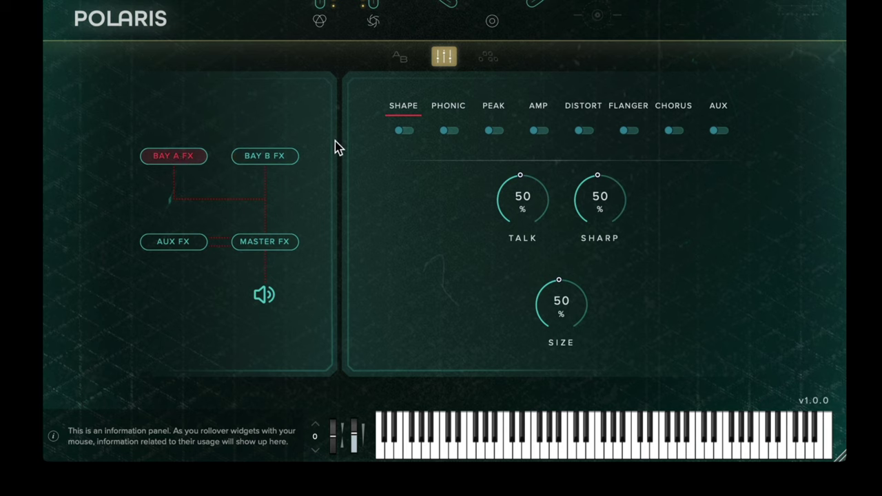
click(282, 161)
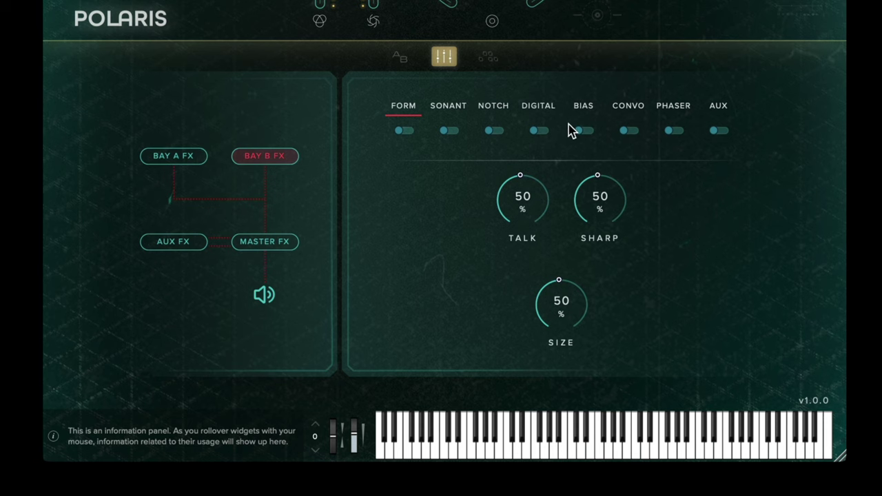
click(187, 158)
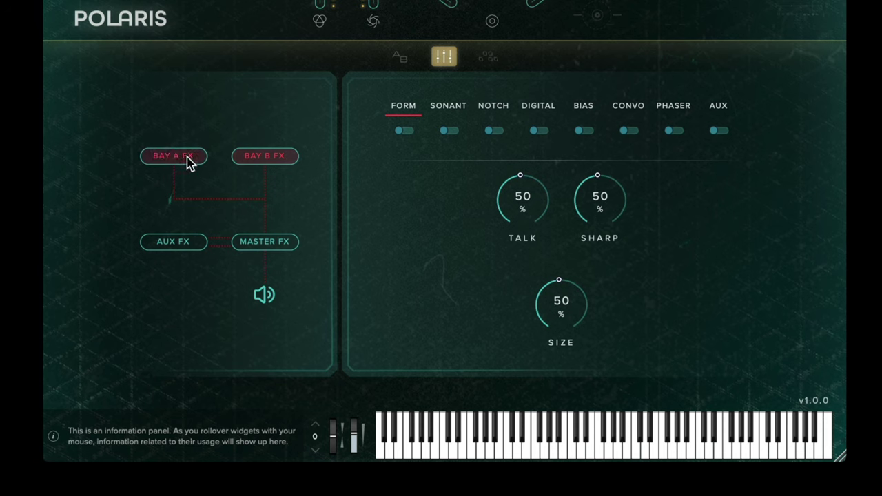
click(253, 161)
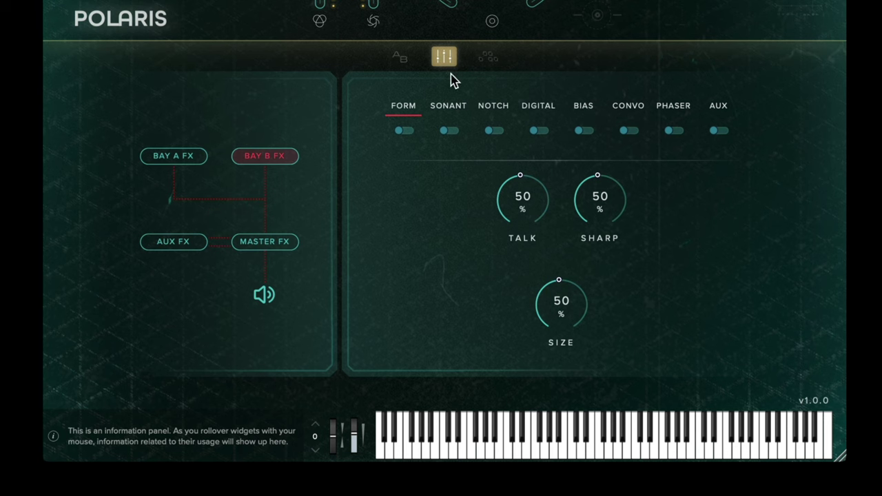
Return to bay A's effects and browse the PHONIC, PEAK and AMP settings
click(412, 53)
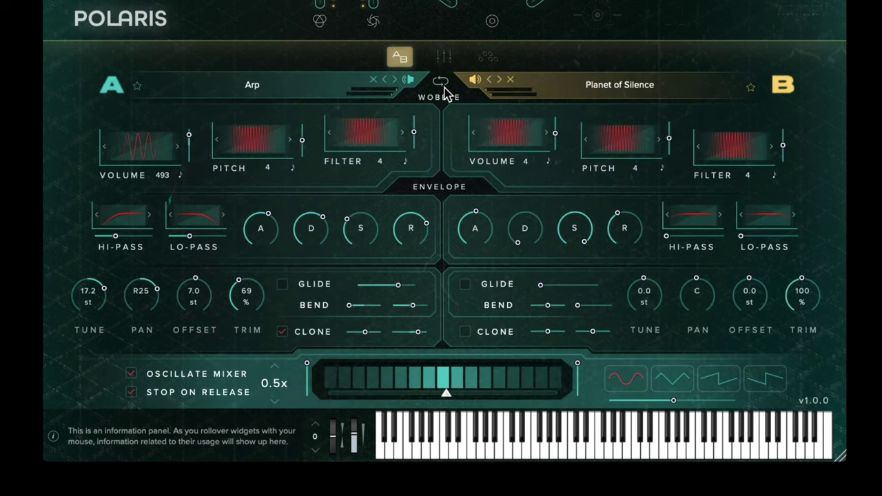
click(441, 81)
click(444, 56)
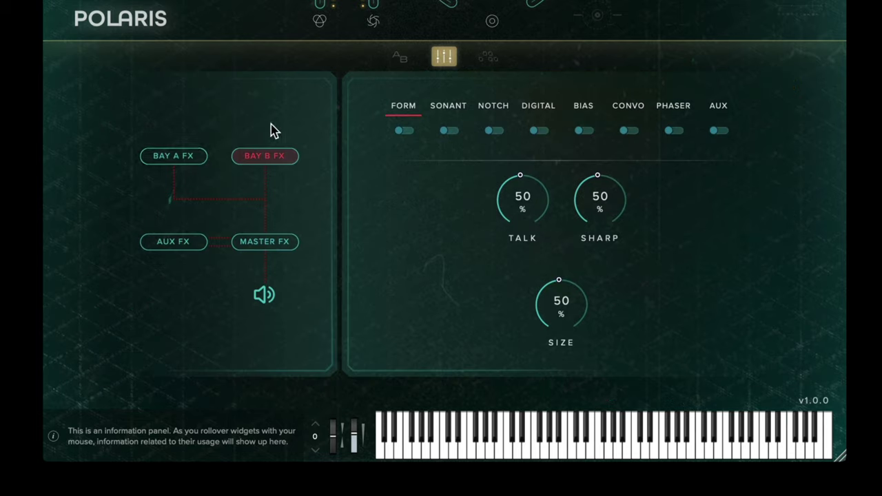
click(193, 157)
click(460, 111)
click(496, 112)
click(535, 112)
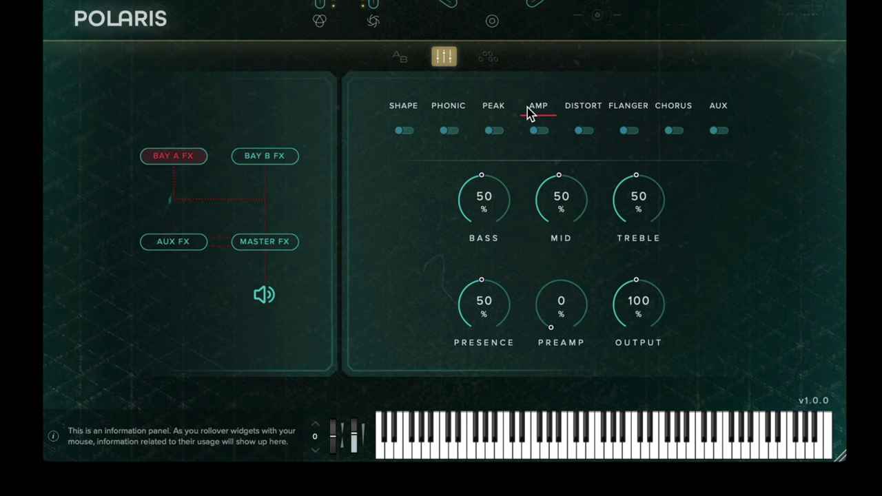
Review the aux FX delays and bay A/B aux send levels, turning aux sends on
click(178, 242)
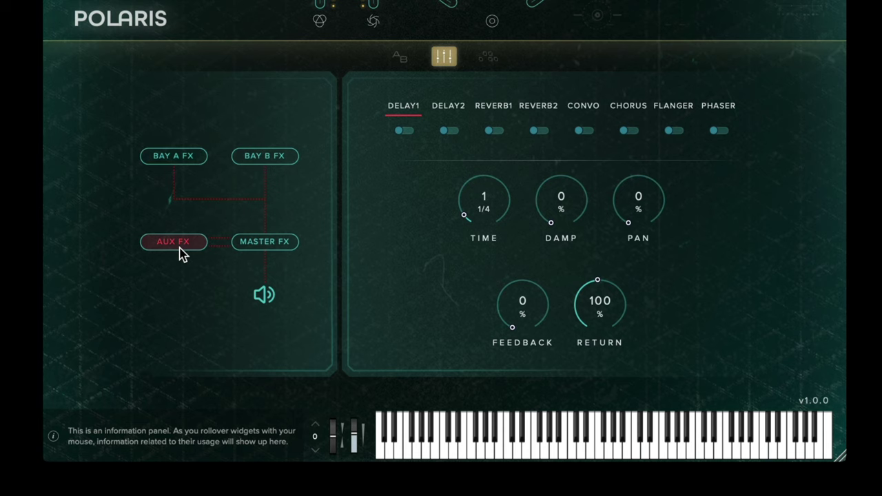
click(192, 159)
click(719, 108)
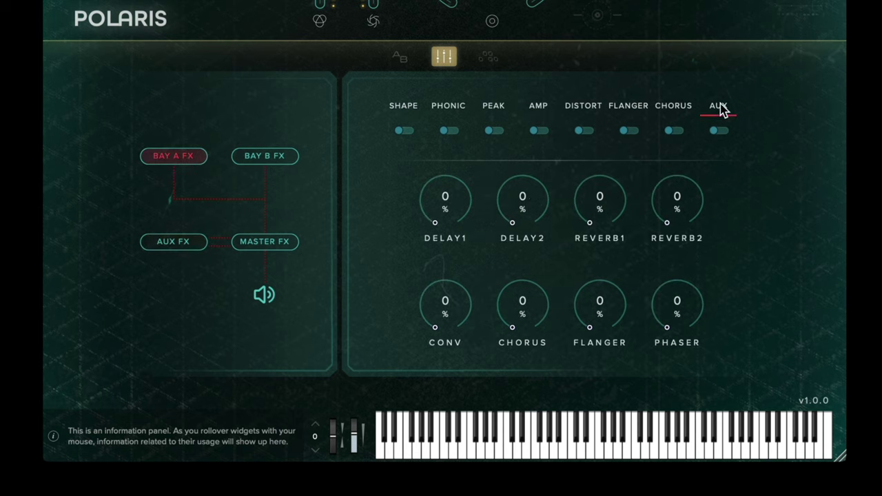
click(286, 156)
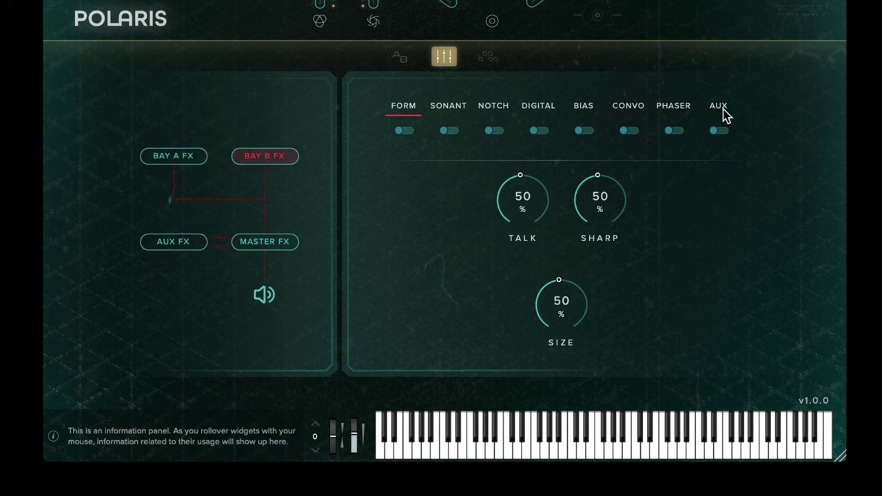
click(719, 108)
click(718, 130)
click(189, 244)
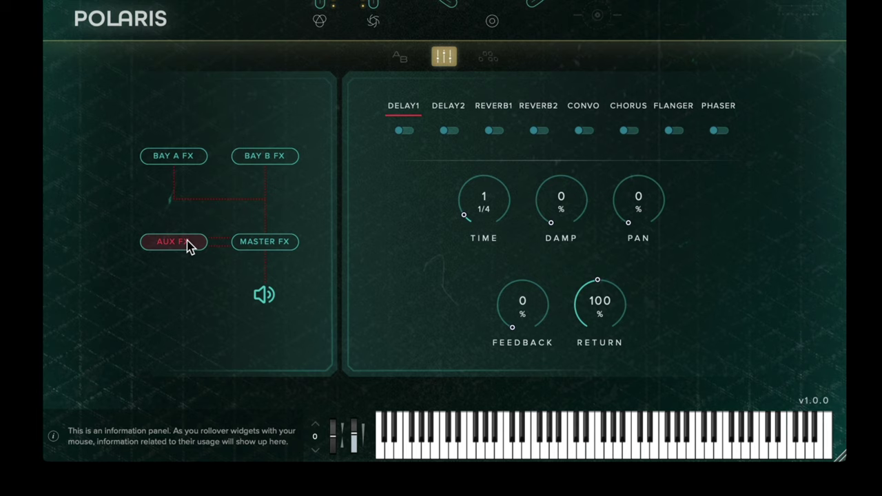
Set the master FX DELAY1 aux send to 4%, enable master aux, and show the gate sequencer
click(254, 250)
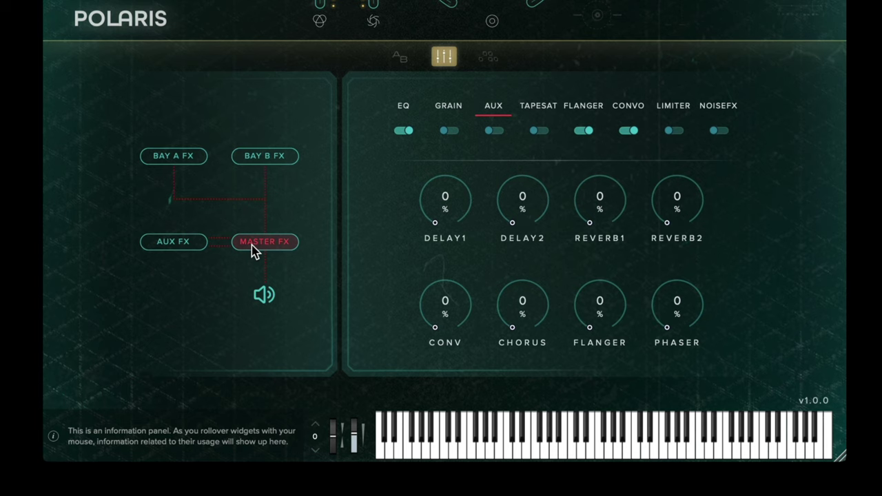
drag(441, 213, 466, 135)
click(494, 135)
click(188, 244)
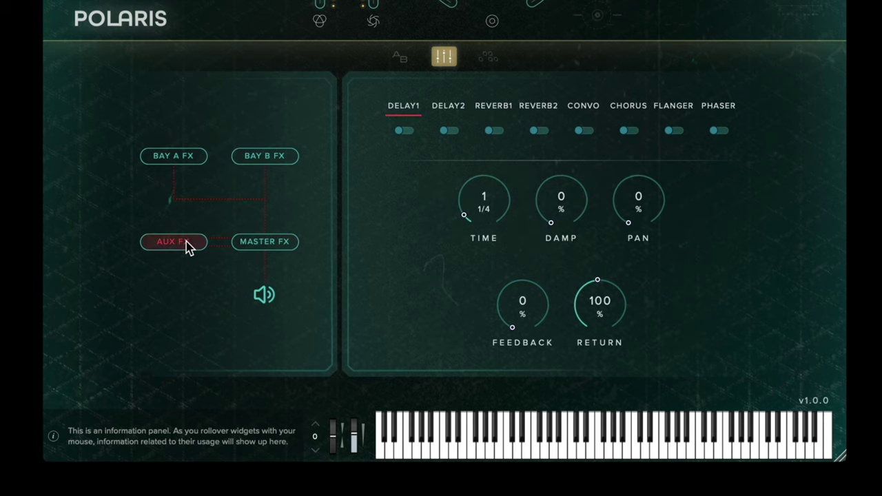
click(491, 62)
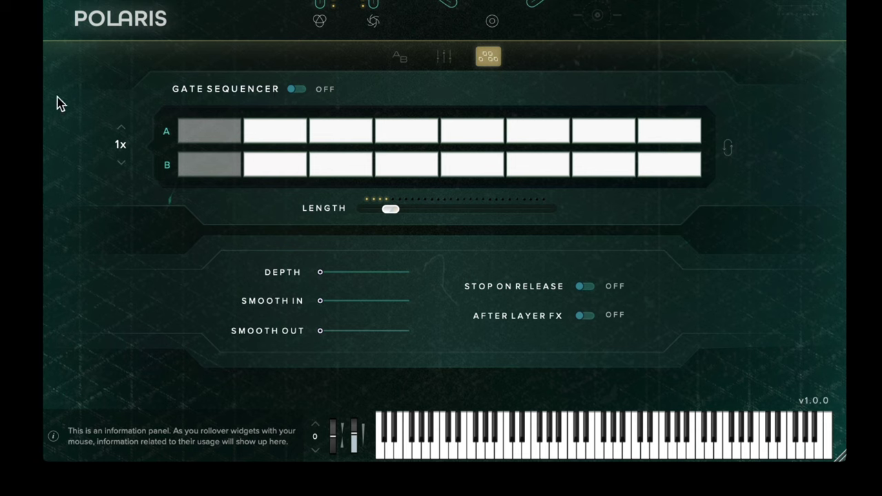
Turn the gate sequencer on and activate steps A1, B2, A4, B5 and A6
click(297, 92)
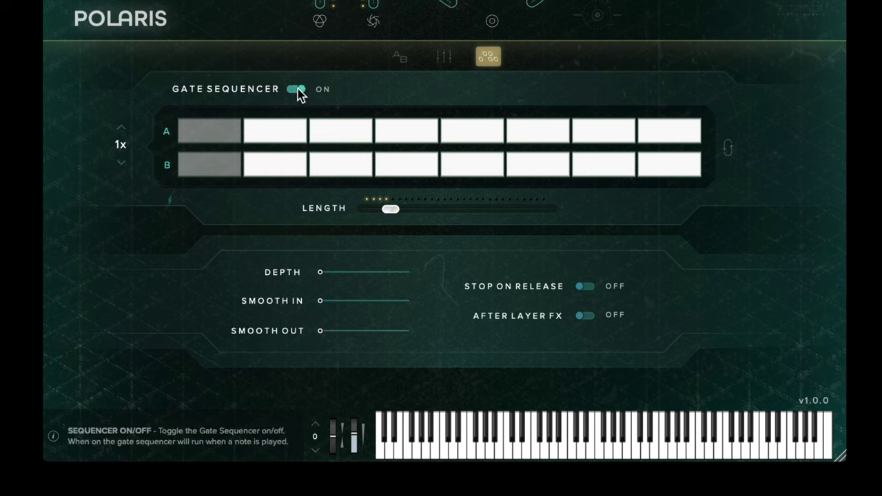
click(234, 136)
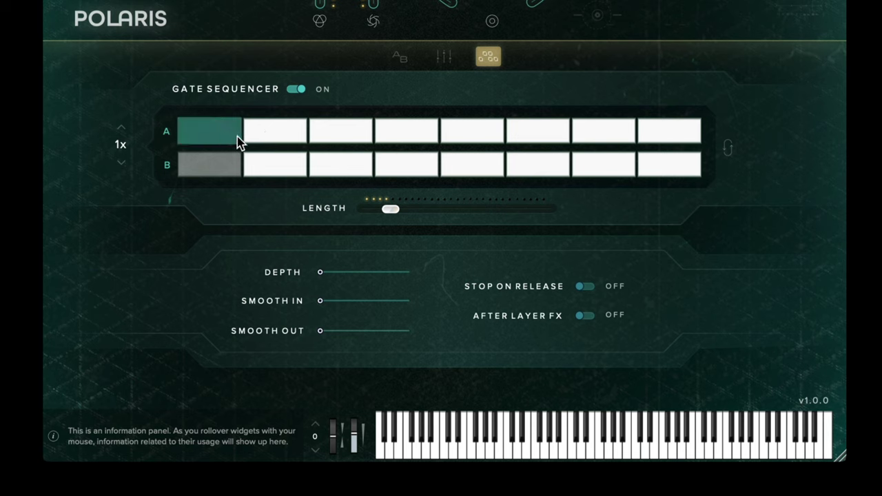
click(295, 171)
click(404, 139)
click(473, 164)
click(550, 142)
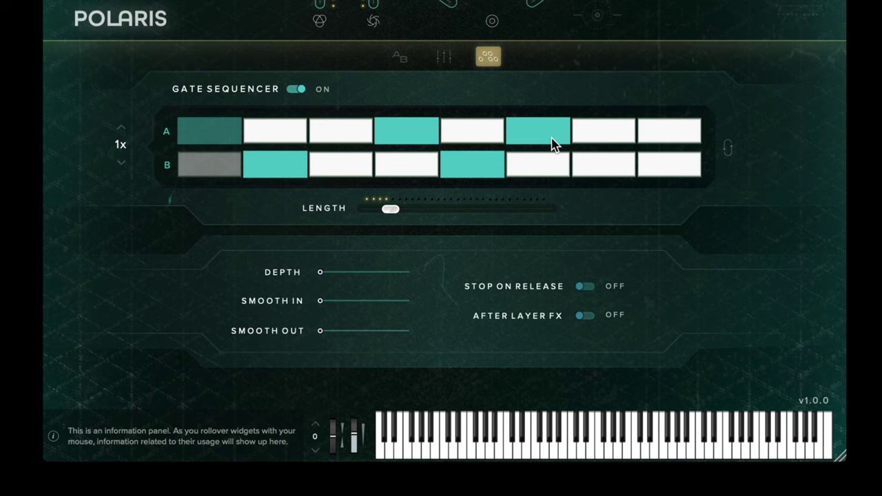
Lengthen the sequence, set the rate to 0.5x, and swap rows A and B
drag(392, 211, 455, 211)
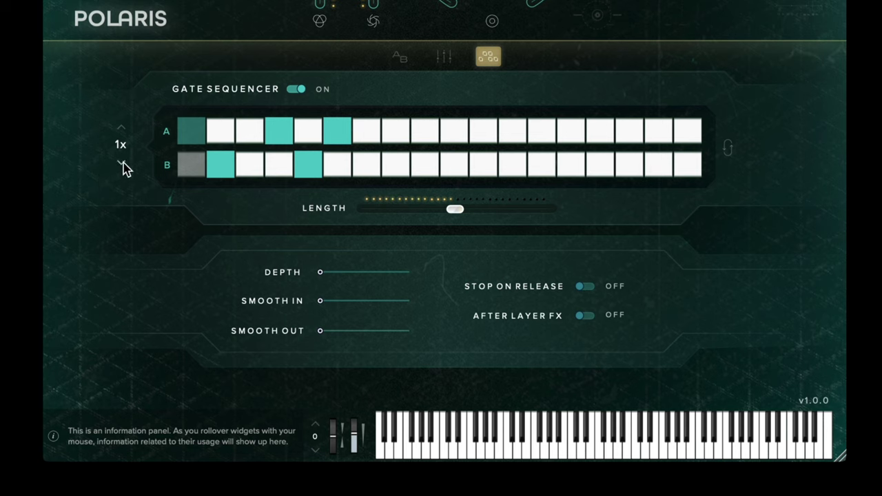
click(122, 165)
click(727, 151)
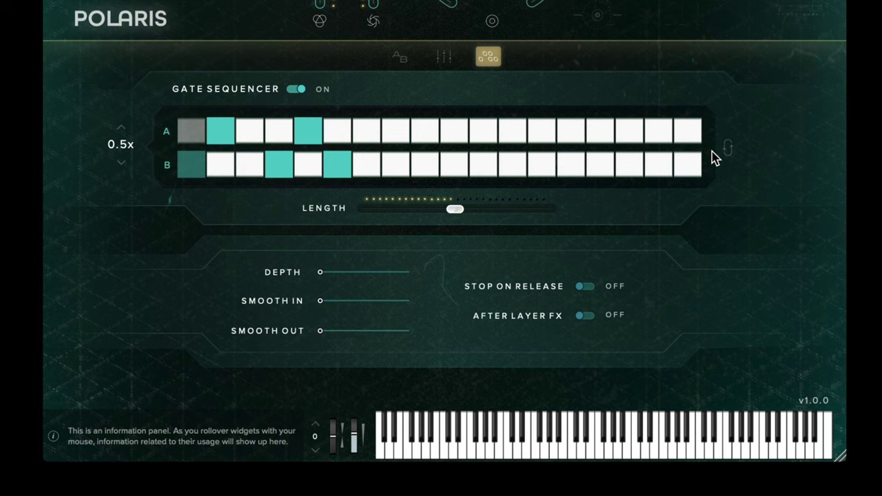
Set gate depth 87%, smooth in 20%, smooth out 42%; enable Stop On Release and After Layer FX
drag(324, 276, 397, 278)
drag(321, 302, 342, 303)
drag(320, 331, 357, 335)
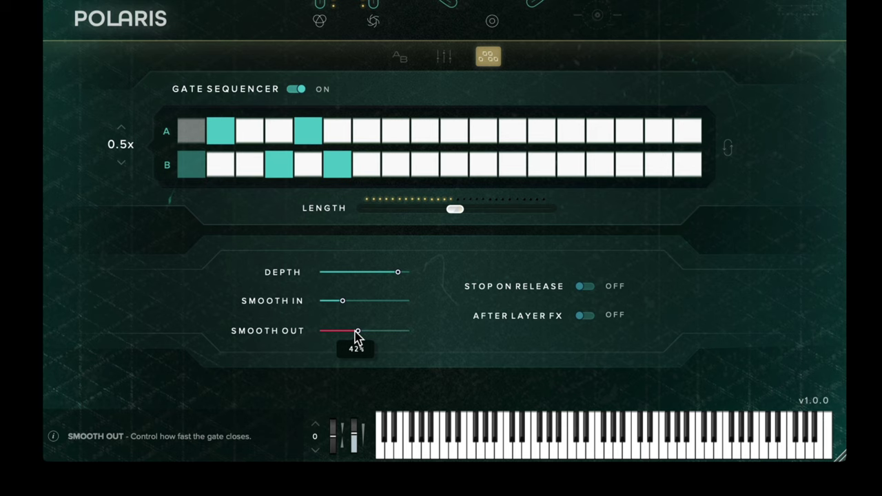
drag(357, 335, 357, 334)
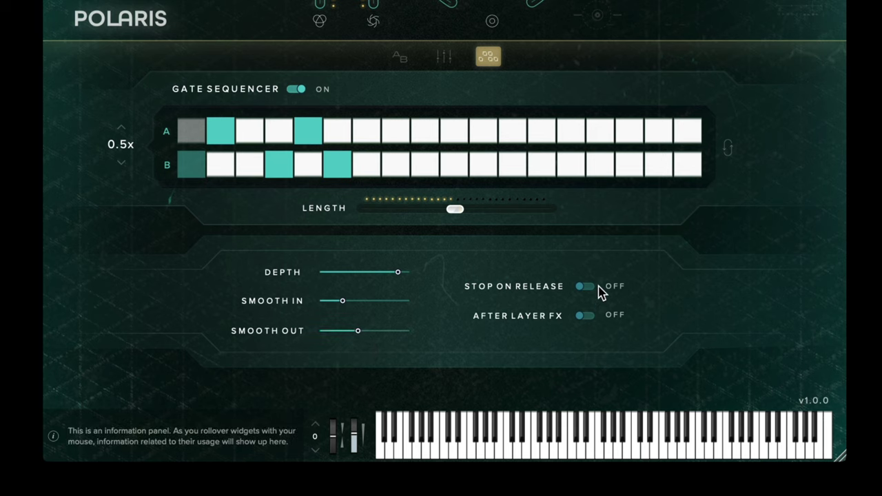
click(586, 286)
click(585, 321)
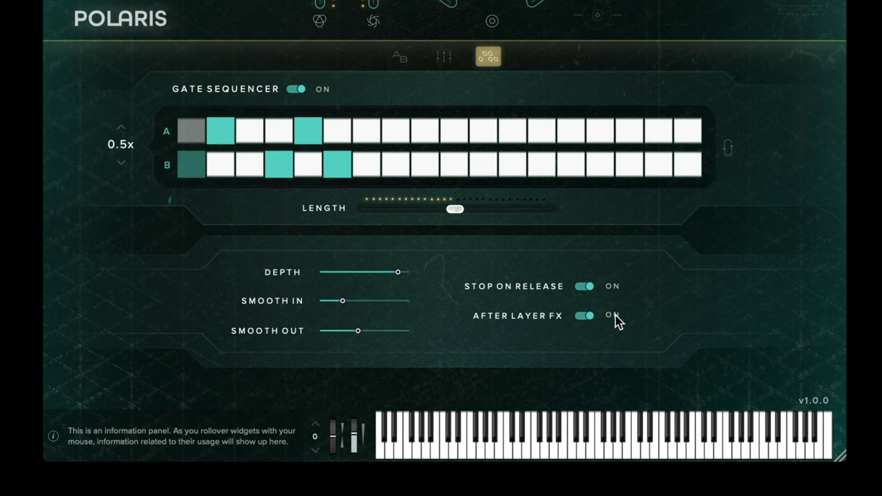